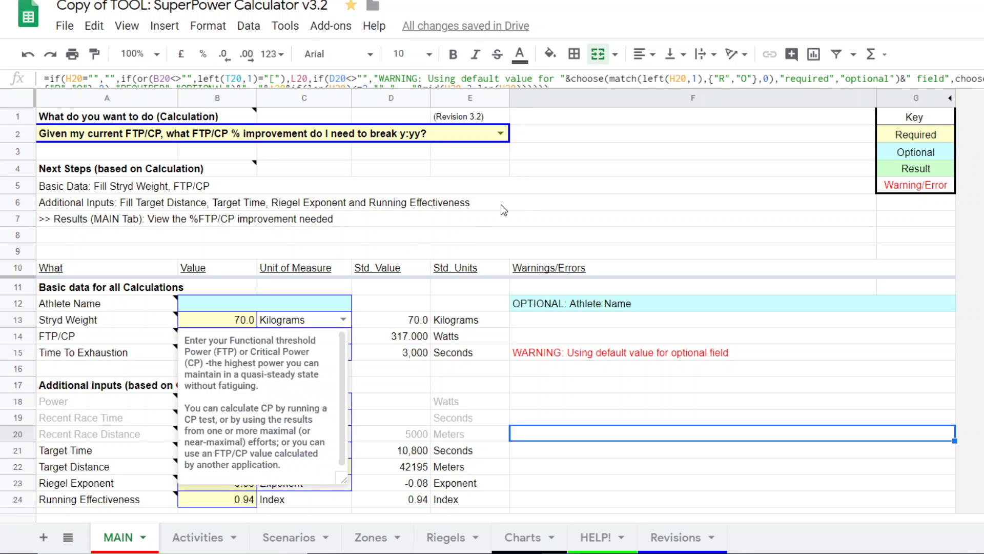
# Dismiss the FTP/CP note and check the Riegels sheet's exponent lookup table, then return to MAIN
pyautogui.click(596, 207)
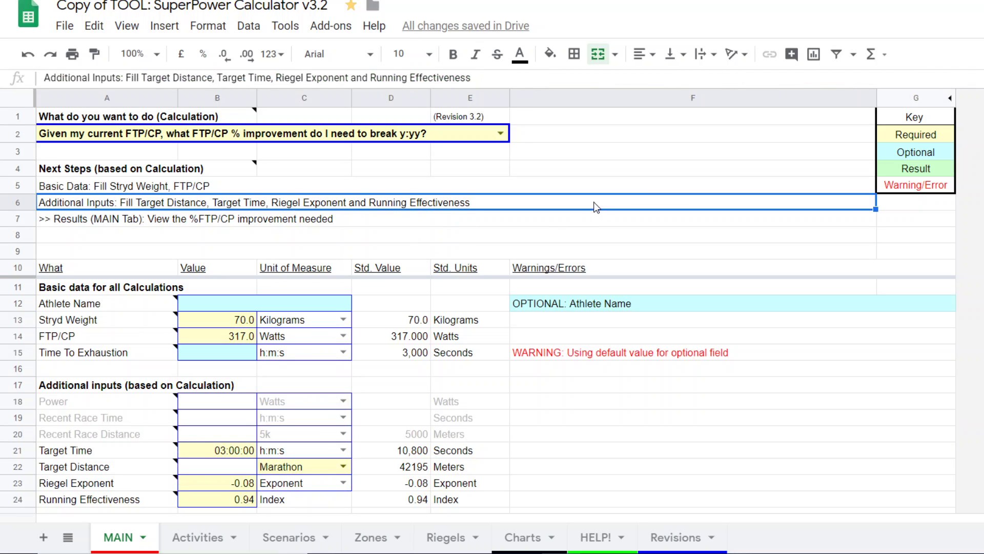
pyautogui.click(647, 239)
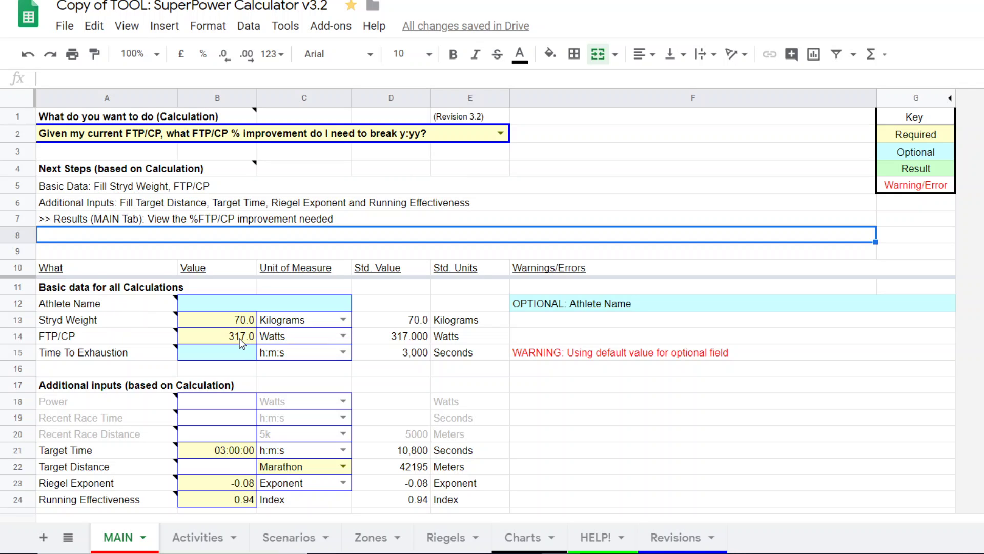
pyautogui.moveTo(118, 340)
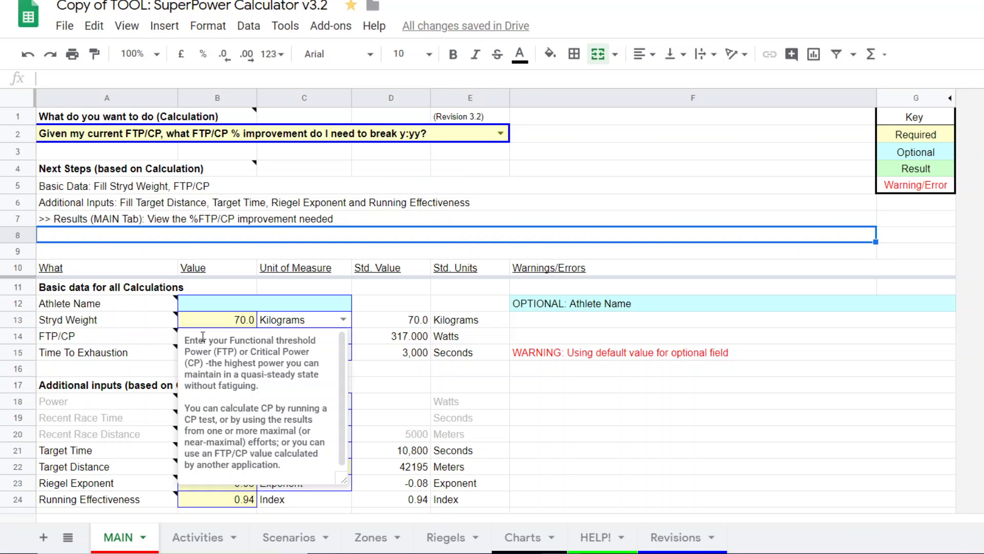
pyautogui.click(867, 342)
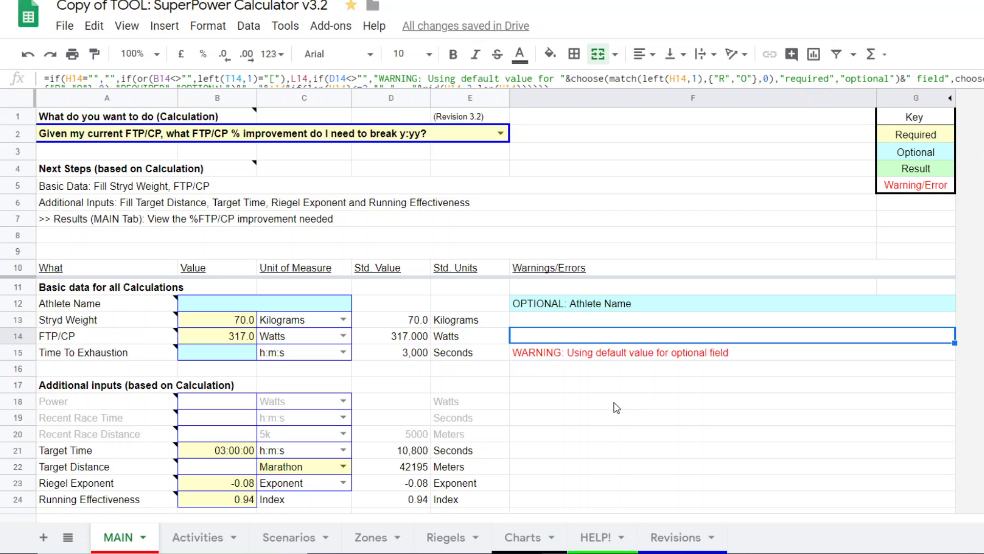
pyautogui.click(451, 538)
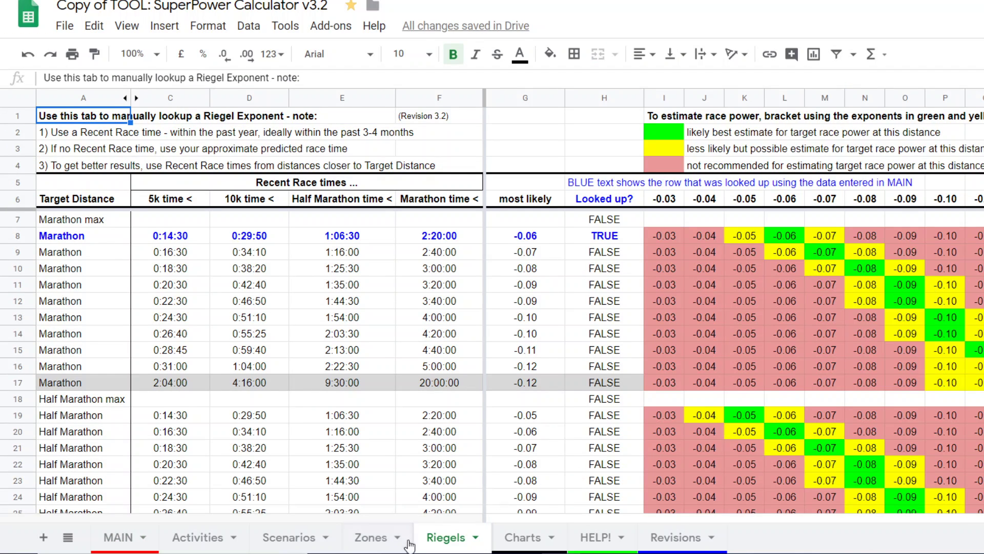
pyautogui.click(121, 542)
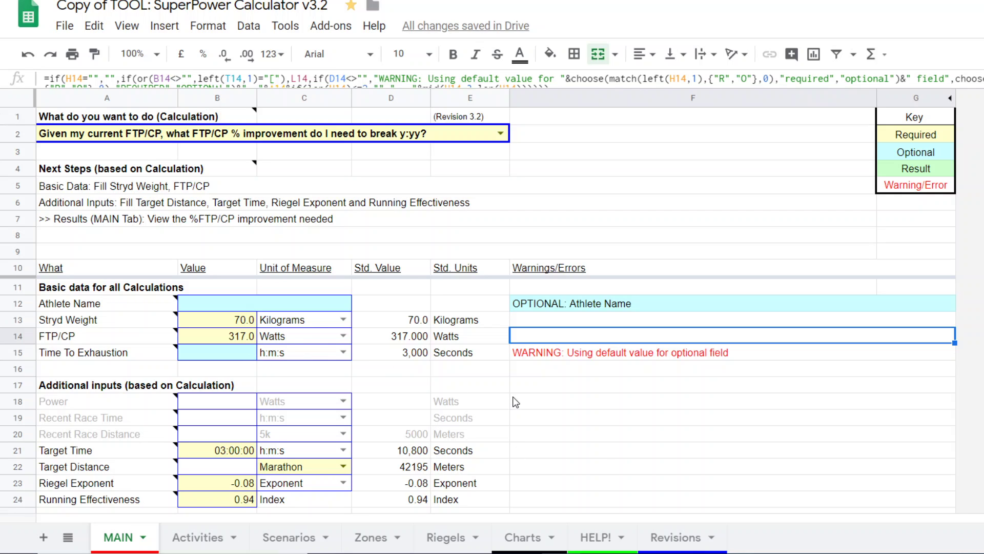
# Read the Results: required FTP/CP 322.3 W, 4.605 W/kg, 1.68% improvement, after viewing its note
pyautogui.scroll(-1, 593, 404)
pyautogui.scroll(-3, 593, 404)
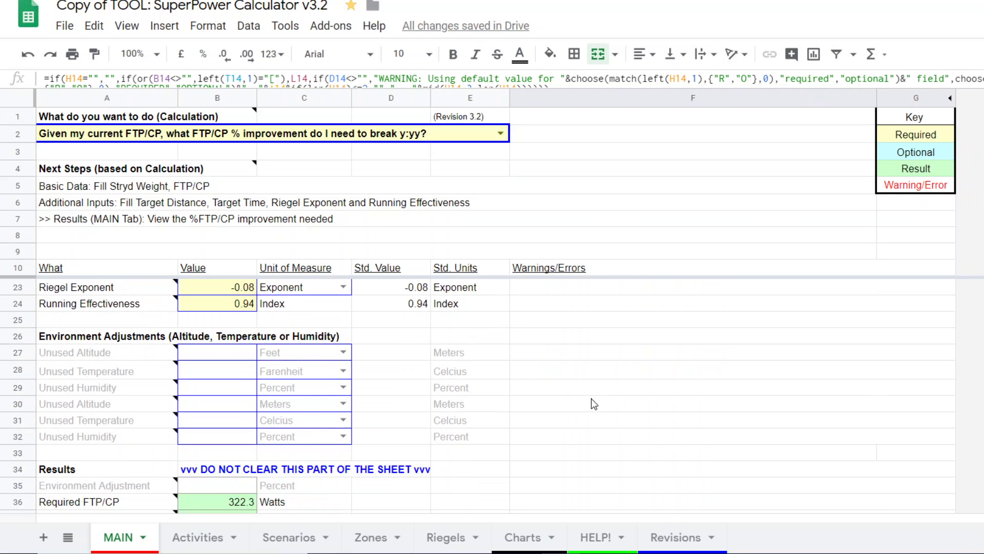
pyautogui.scroll(-2, 594, 404)
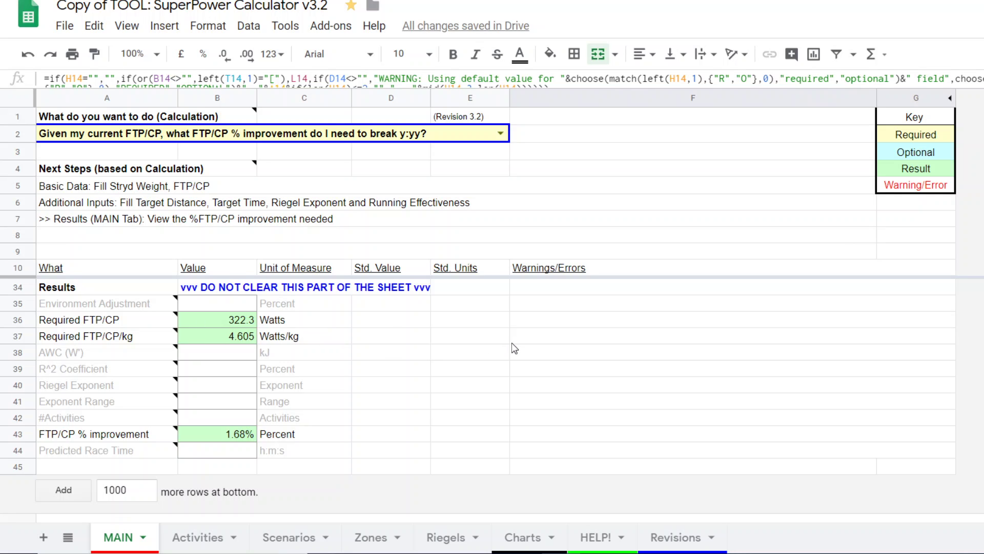
pyautogui.scroll(2, 512, 342)
pyautogui.scroll(4, 512, 342)
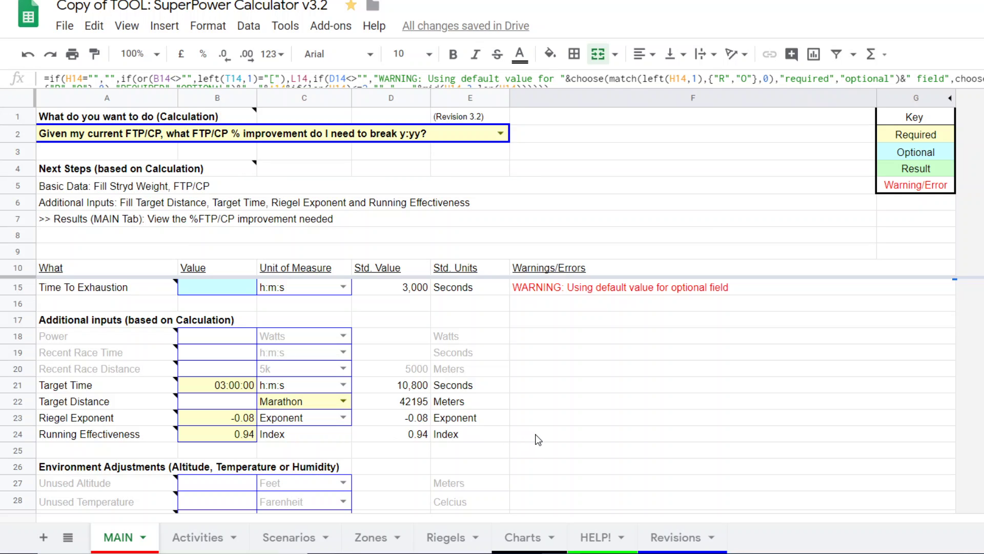
pyautogui.scroll(-1, 538, 439)
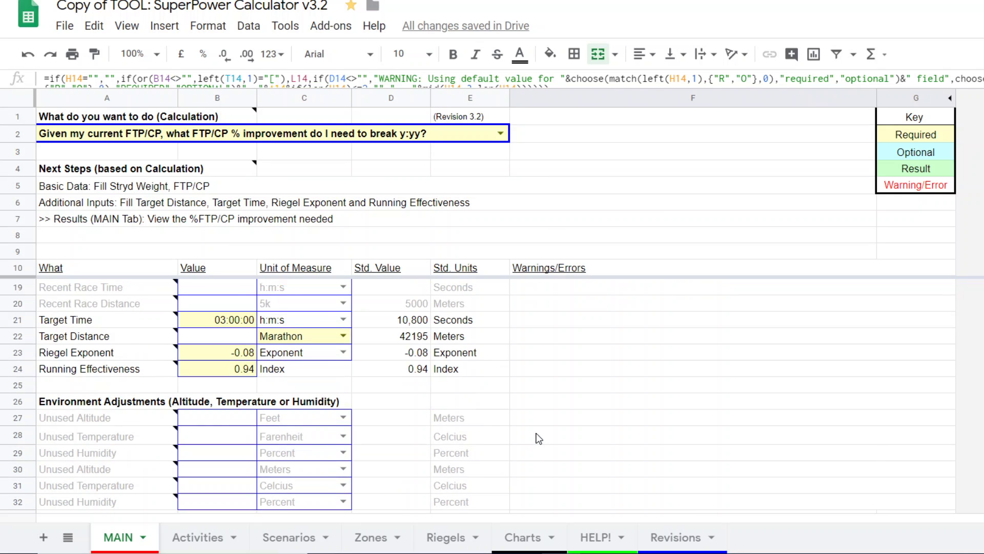
pyautogui.scroll(-4, 539, 439)
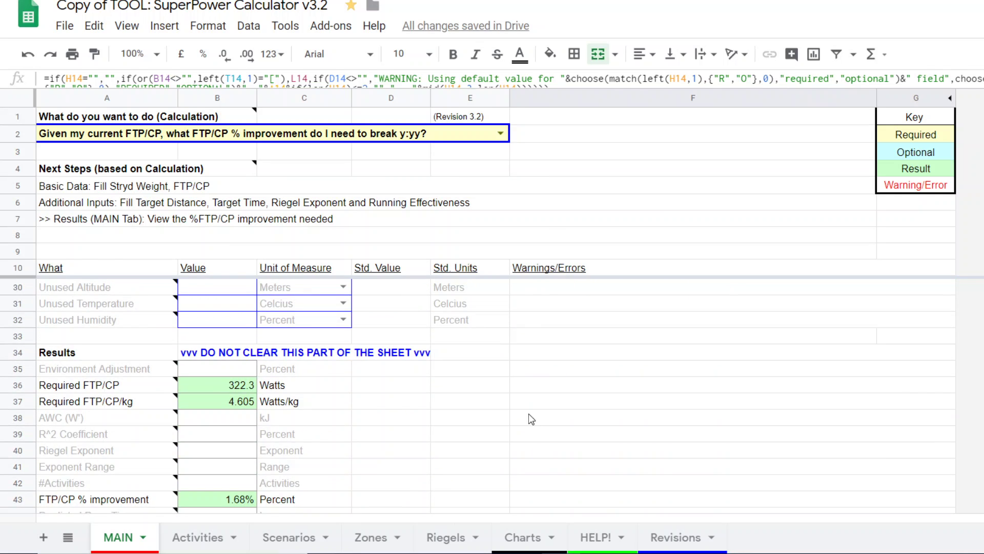
pyautogui.moveTo(87, 386)
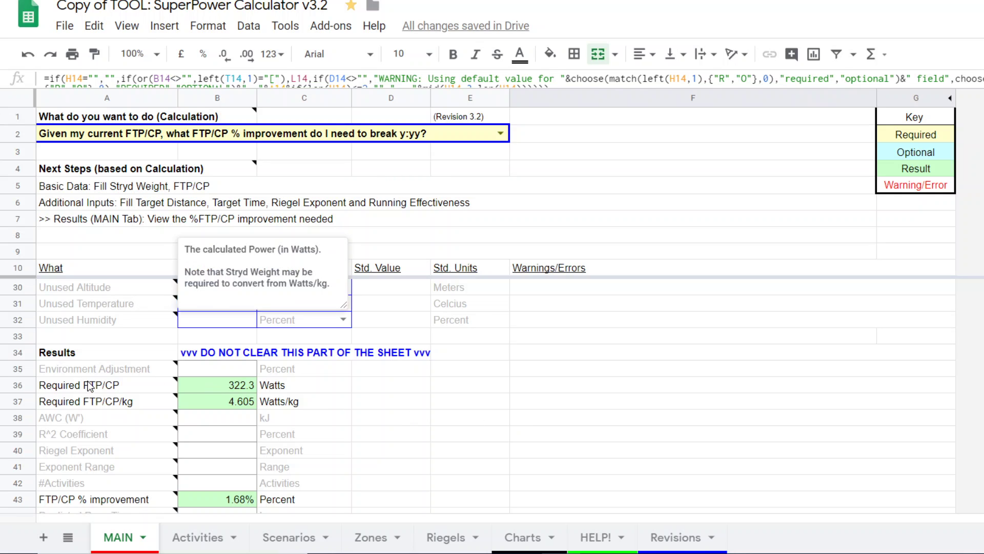
pyautogui.click(471, 391)
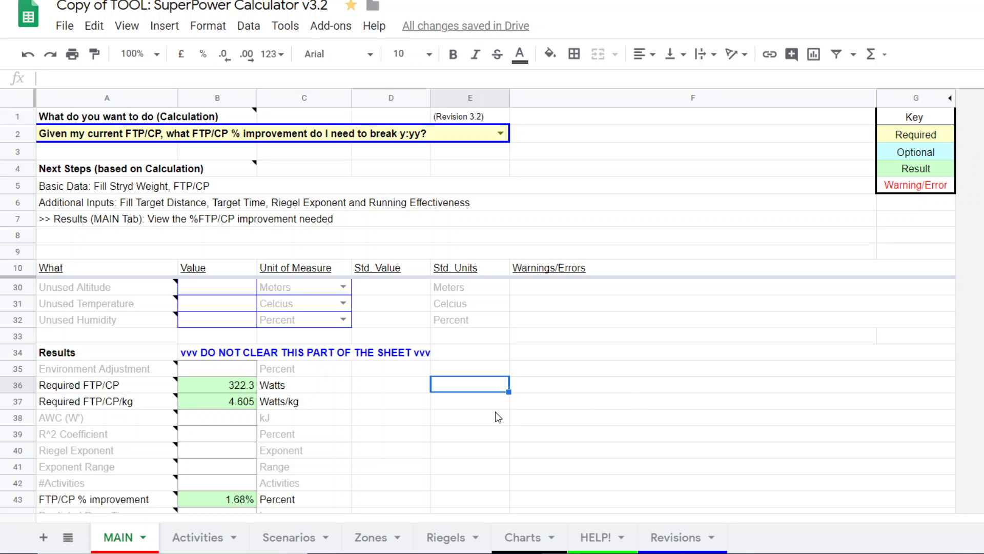
pyautogui.scroll(-2, 417, 410)
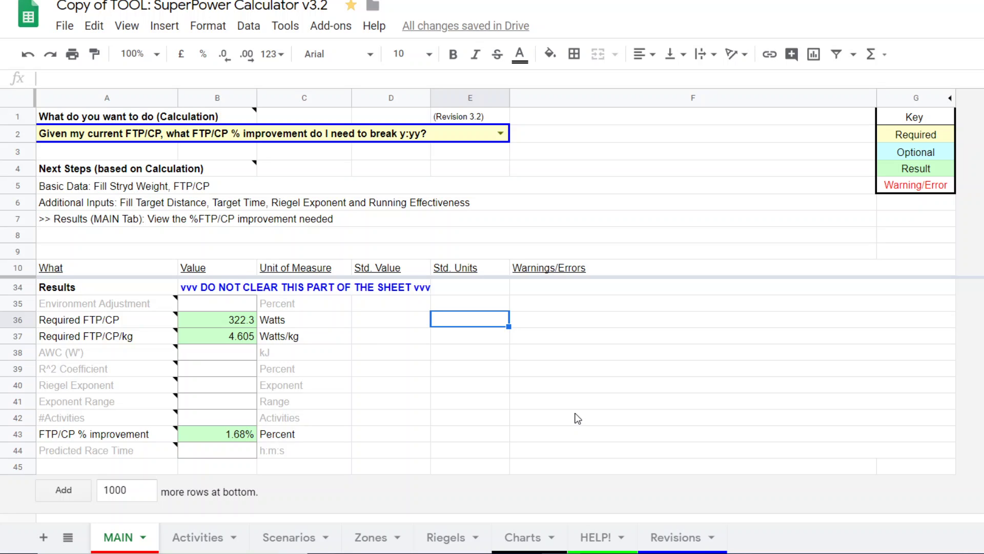
# Change the Target Distance in C22 from Marathon to 10k, giving 10000 meters
pyautogui.scroll(8, 578, 418)
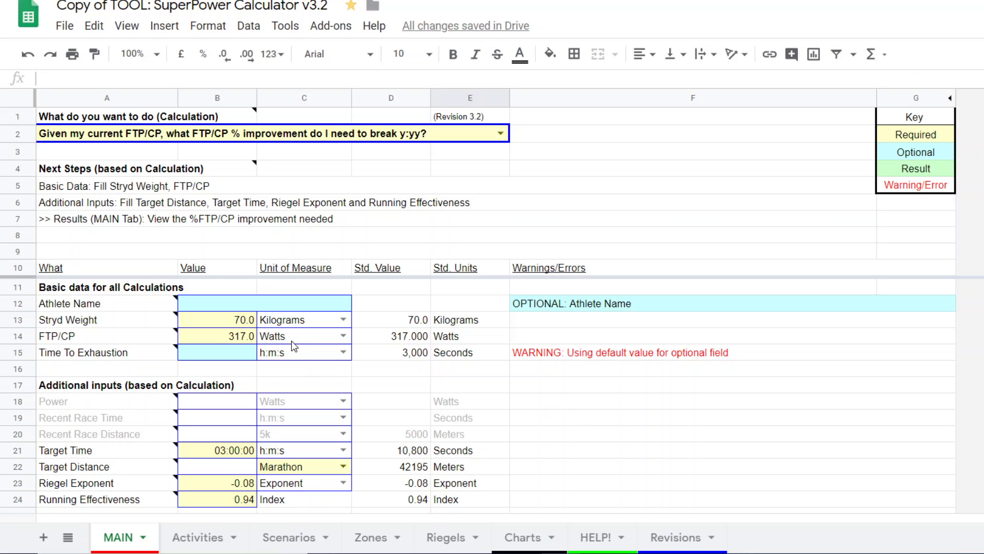
pyautogui.click(313, 469)
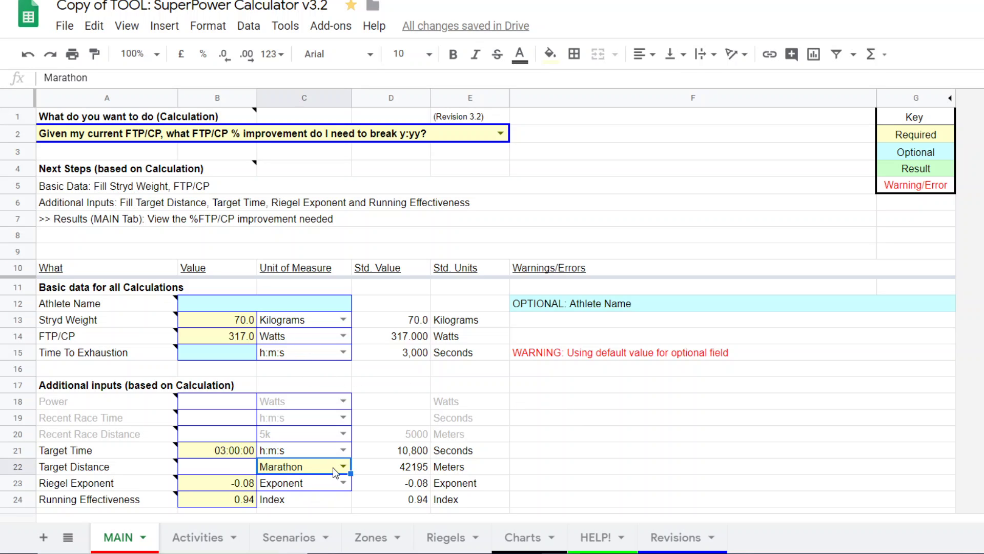
pyautogui.doubleClick(333, 466)
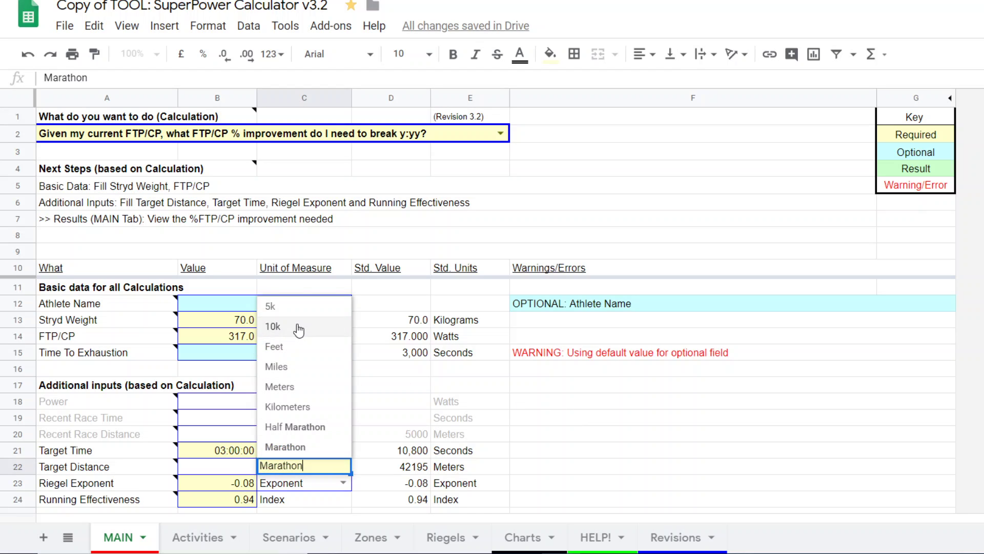
pyautogui.click(296, 326)
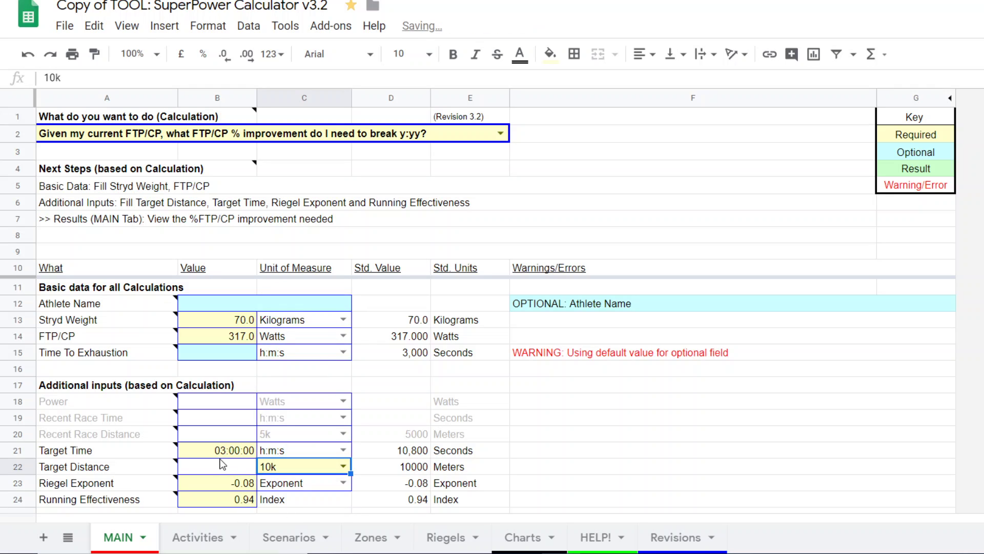
# Edit the Target Time in B21 from 03:00:00 to 00:33:00
pyautogui.click(662, 454)
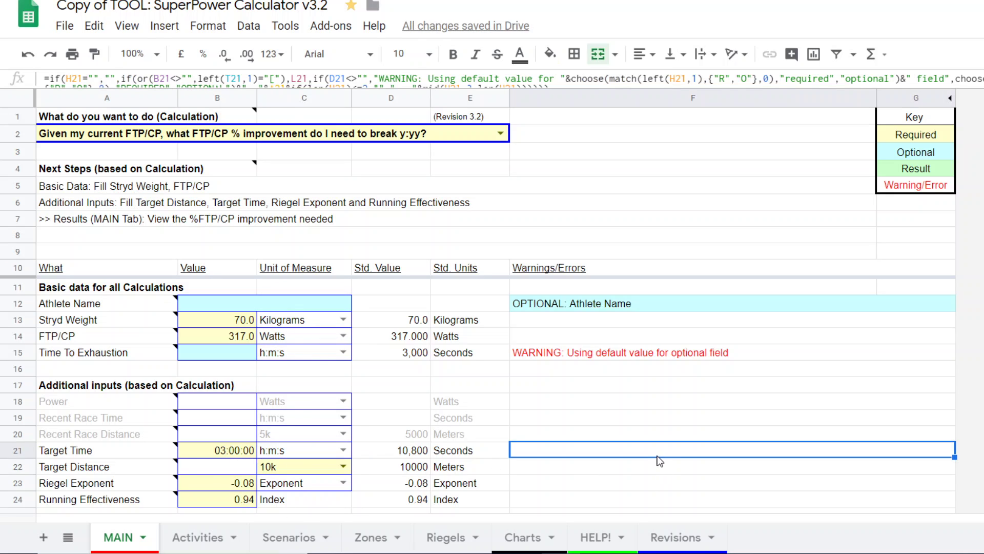
pyautogui.click(225, 453)
pyautogui.doubleClick(225, 451)
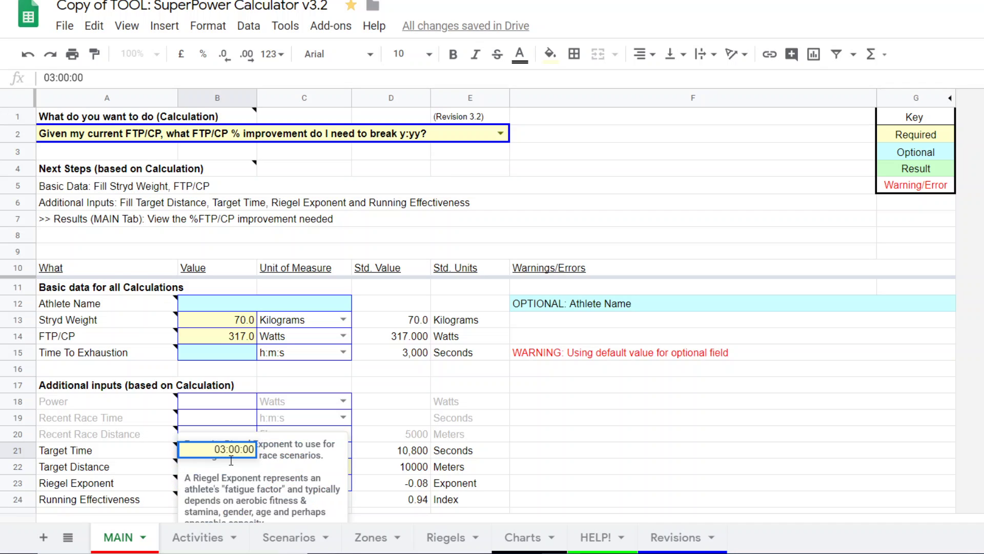
pyautogui.moveTo(220, 449); pyautogui.dragTo(226, 449)
pyautogui.write('0')
pyautogui.moveTo(229, 449); pyautogui.dragTo(239, 449)
pyautogui.write('33')
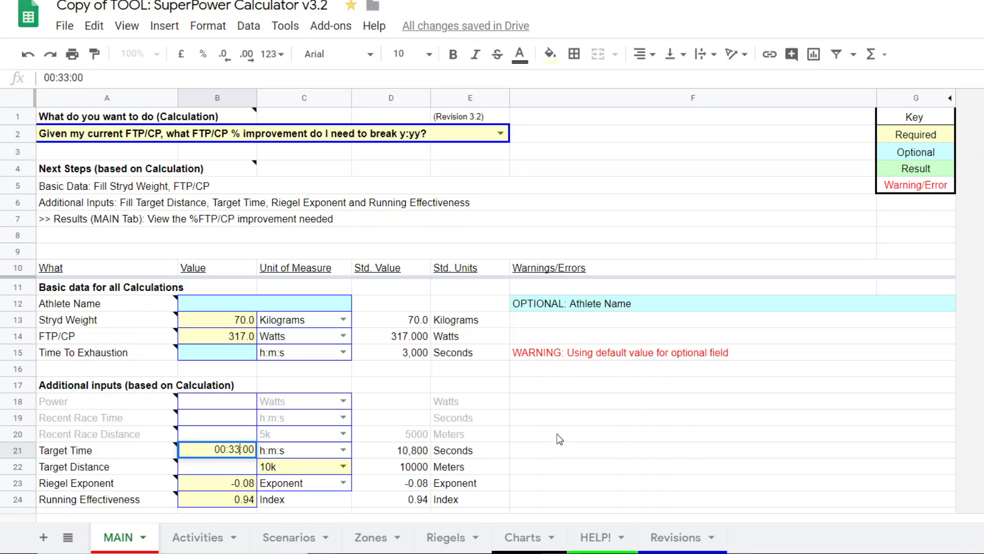
# Commit the 00:33:00 target and change the Riegel Exponent in B23 from -0.08 to -0.07
pyautogui.click(244, 486)
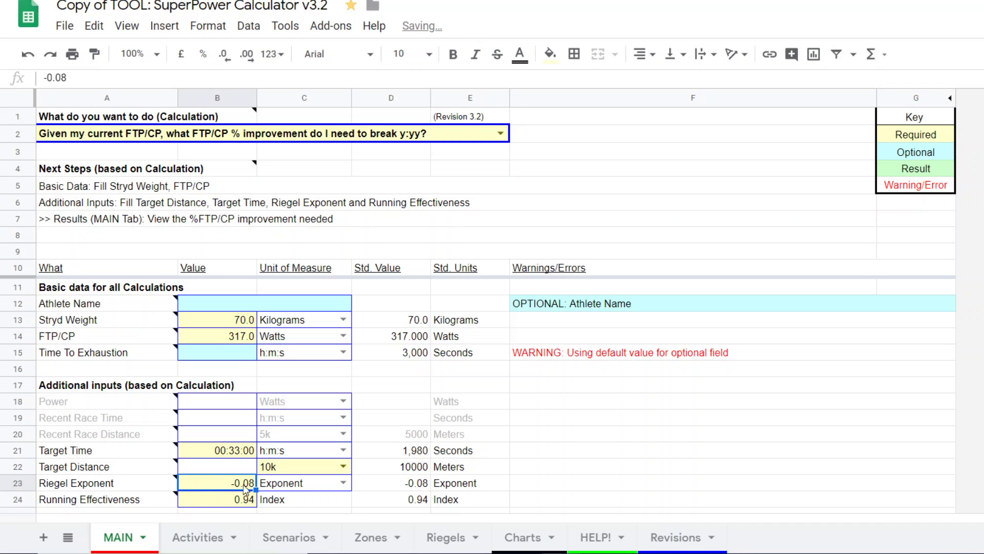
pyautogui.doubleClick(242, 485)
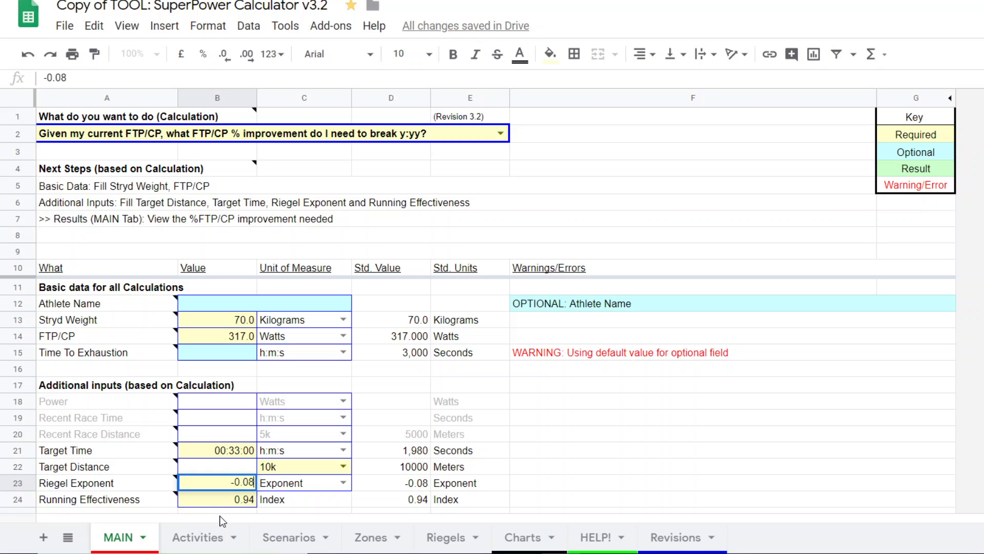
pyautogui.press('BackSpace')
pyautogui.write('7')
pyautogui.press('Return')
pyautogui.press('Return')
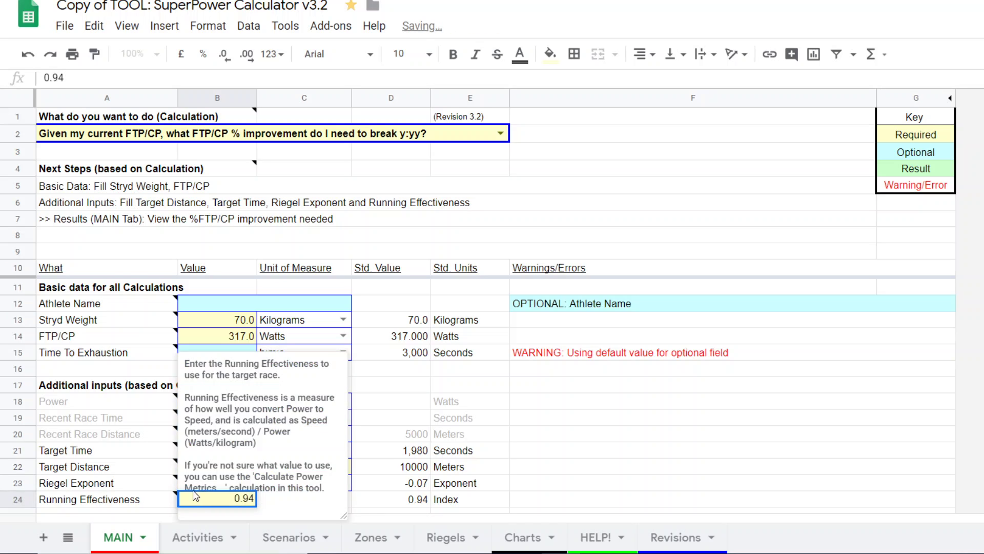
# Edit Running Effectiveness in B24 from 0.94 to 0.96
pyautogui.click(569, 506)
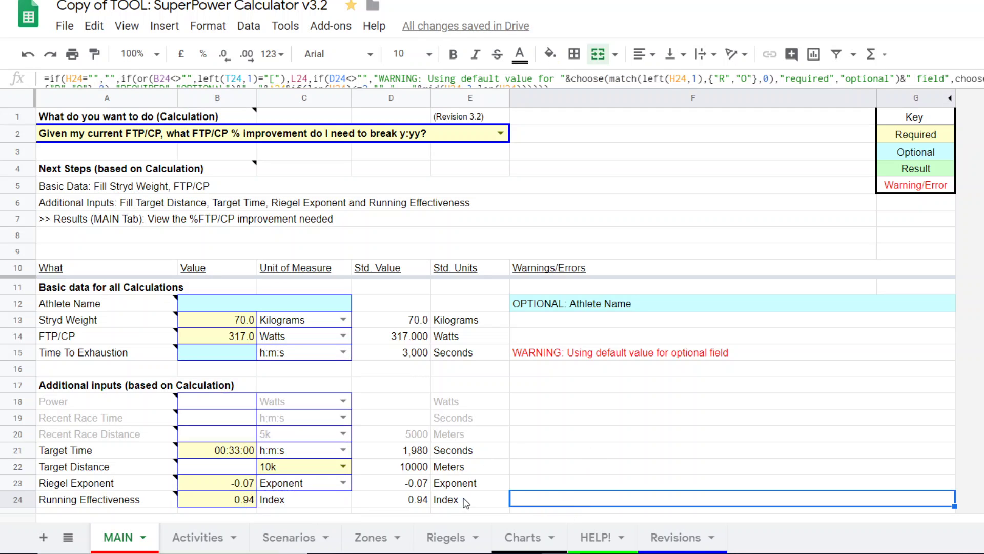
pyautogui.click(226, 503)
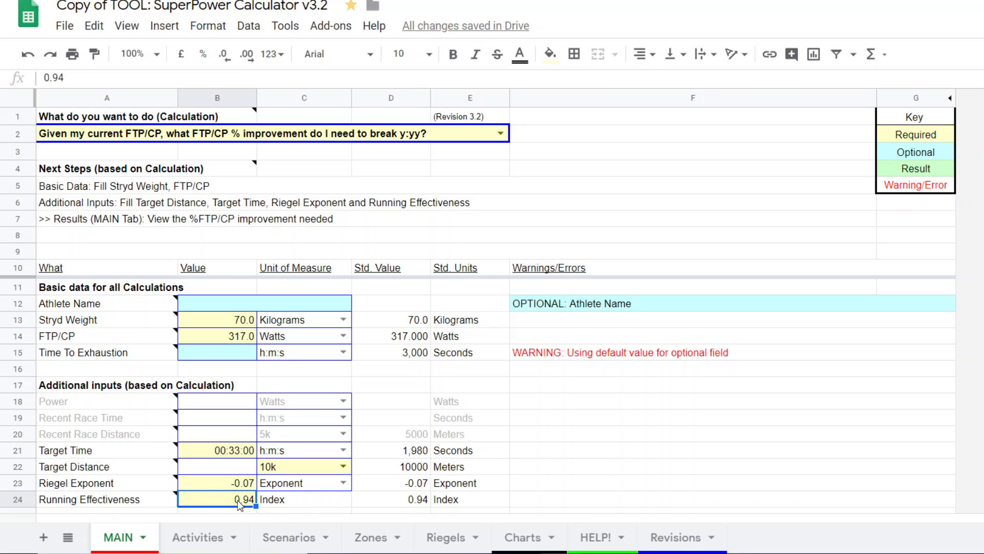
pyautogui.doubleClick(238, 500)
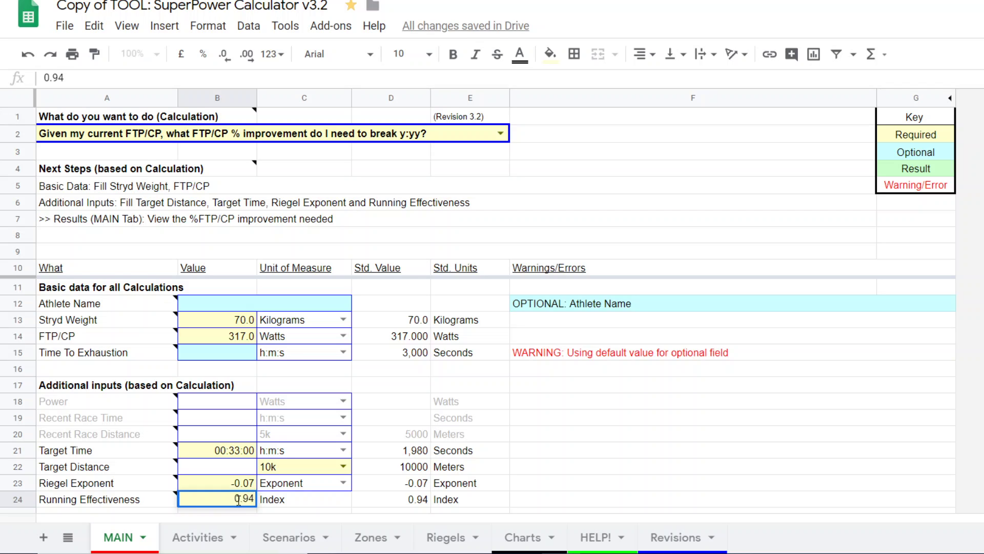
pyautogui.press('BackSpace')
pyautogui.write('6')
# Confirm 0.96 effectiveness and review results: 357.7 W FTP/CP, 12.84% improvement for a 33-minute 10k
pyautogui.scroll(-1, 612, 418)
pyautogui.scroll(1, 612, 419)
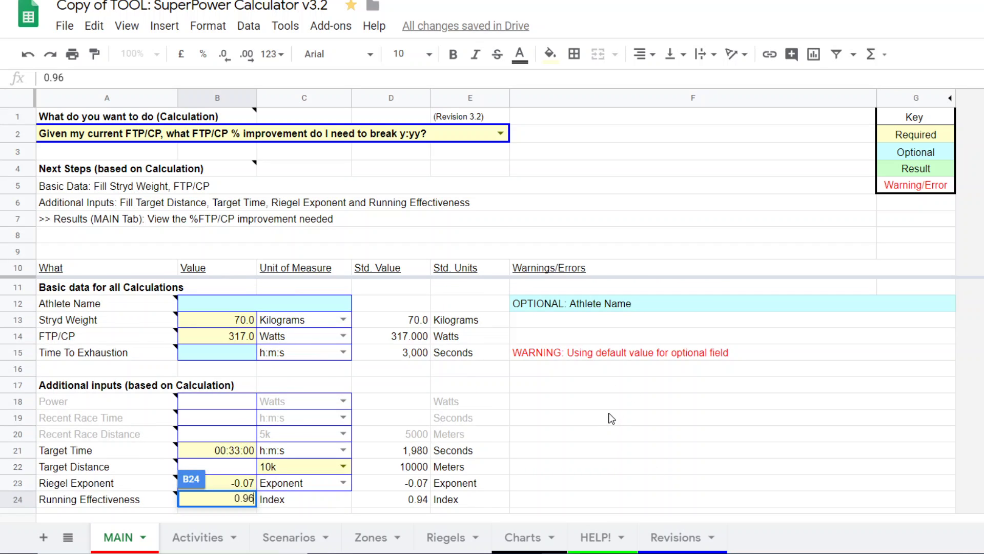
pyautogui.press('Return')
pyautogui.scroll(-4, 625, 364)
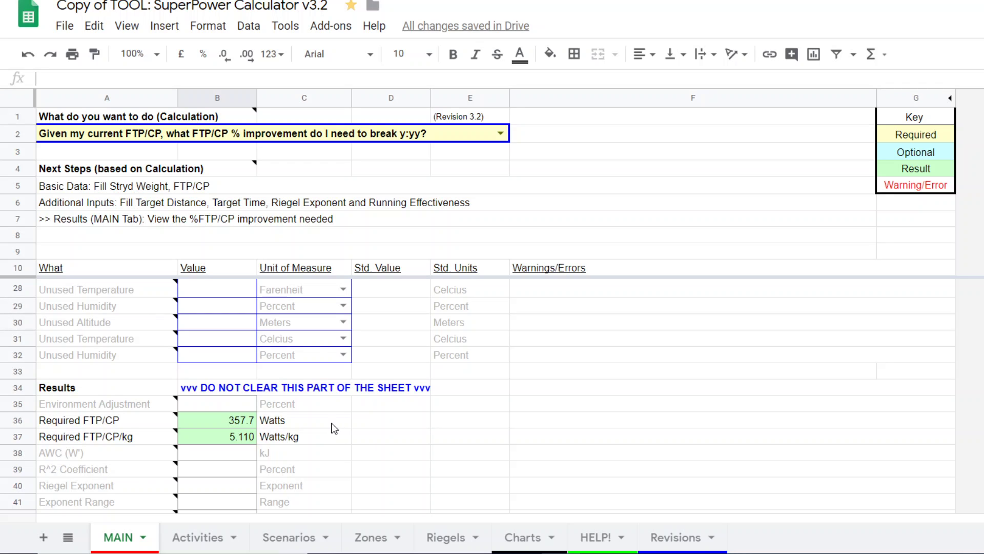
pyautogui.scroll(-1, 619, 419)
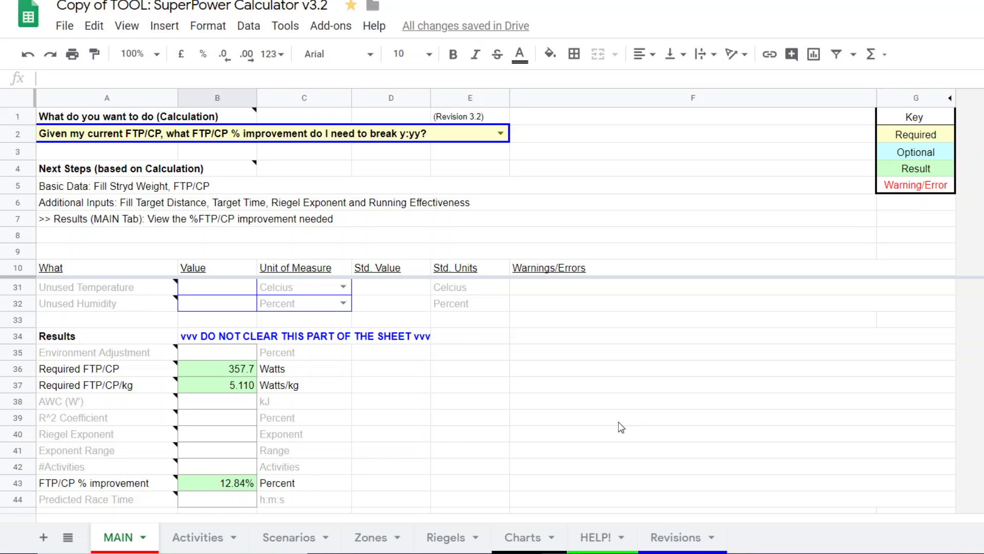
pyautogui.scroll(3, 619, 421)
pyautogui.scroll(2, 618, 421)
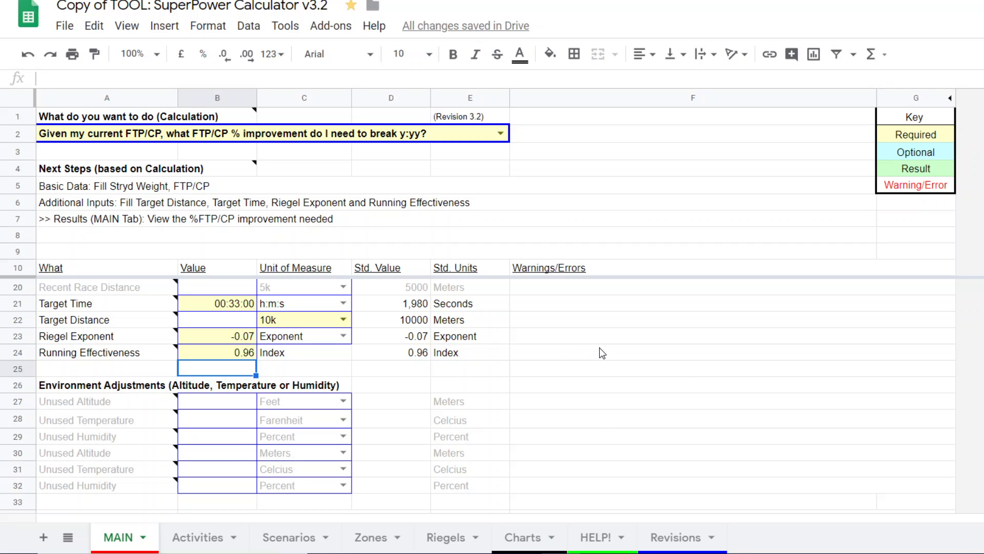
pyautogui.scroll(4, 602, 353)
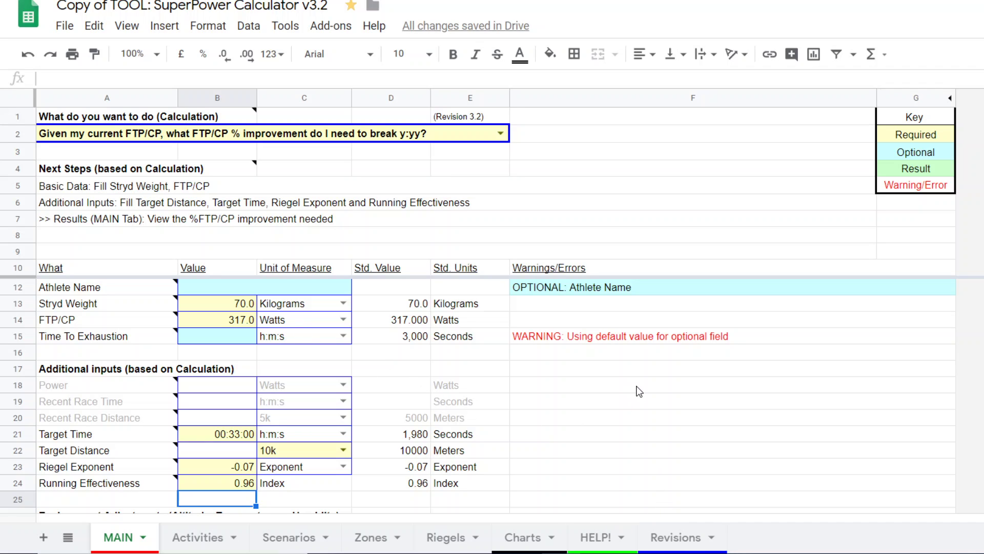
# Change the Target Time in B21 from 00:33:00 to 00:36:00 (2,160 seconds)
pyautogui.doubleClick(240, 438)
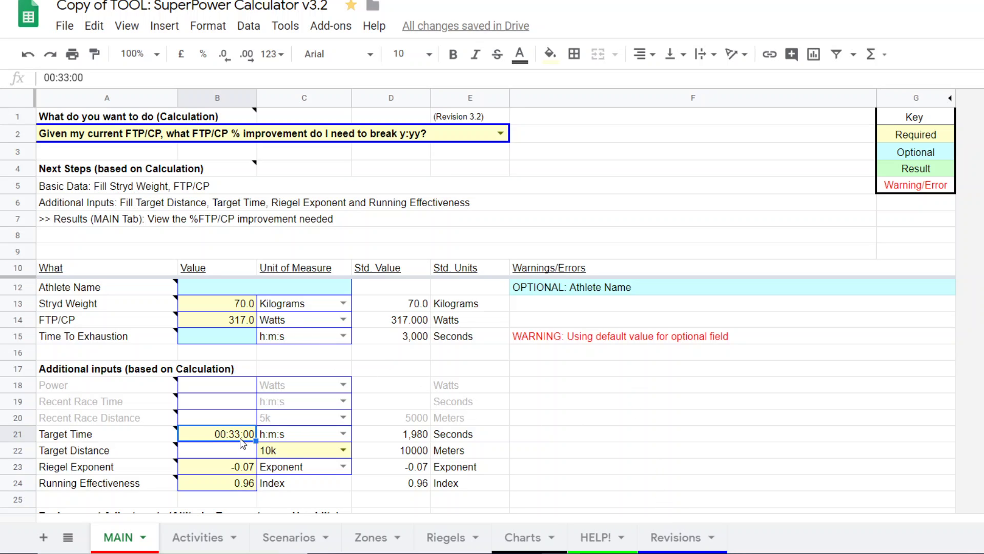
pyautogui.click(238, 434)
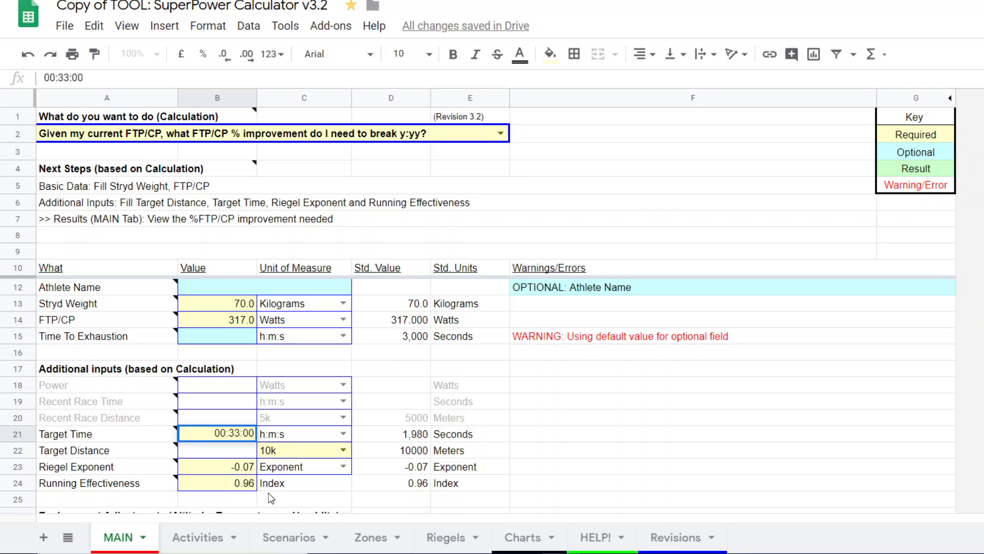
pyautogui.press('BackSpace')
pyautogui.write('6')
pyautogui.press('Return')
# Read the 36-minute 10k results: 329.9 W FTP/CP, 4.713 W/kg, 4.07% improvement
pyautogui.scroll(-3, 537, 444)
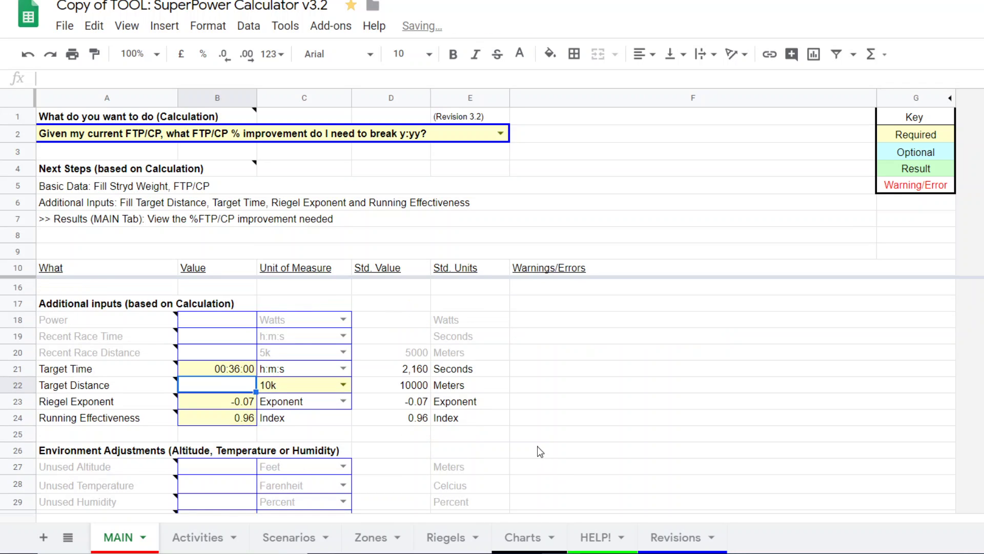
pyautogui.scroll(-3, 507, 434)
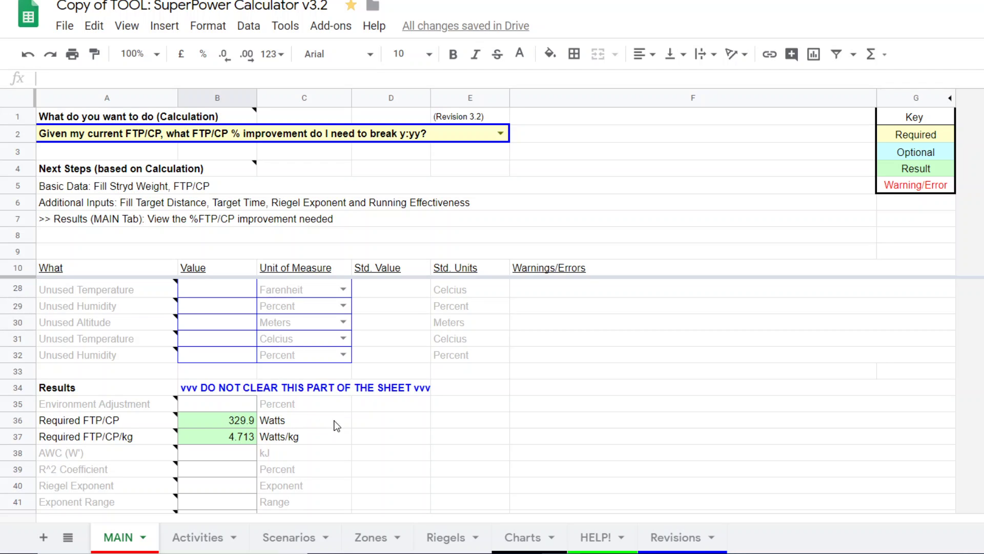
pyautogui.scroll(-1, 435, 430)
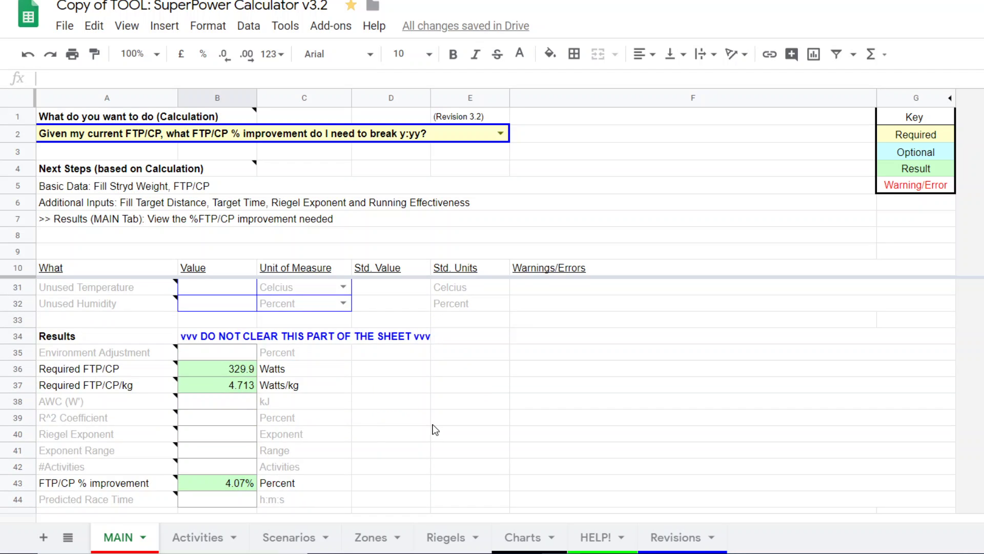